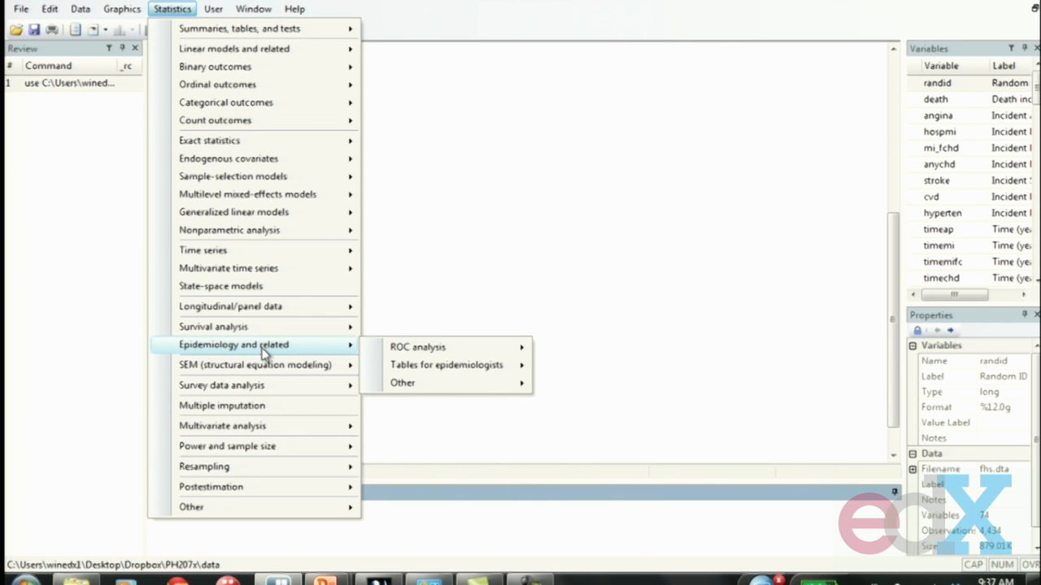
Step: Start a cohort study risk-ratio analysis with death as the case variable
mouse_move(409, 361)
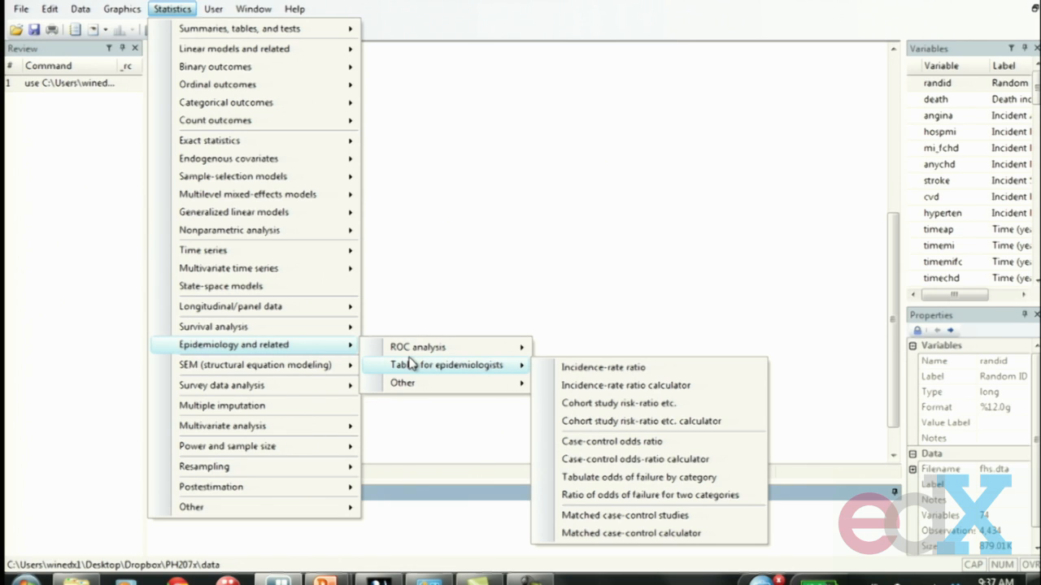
left_click(567, 404)
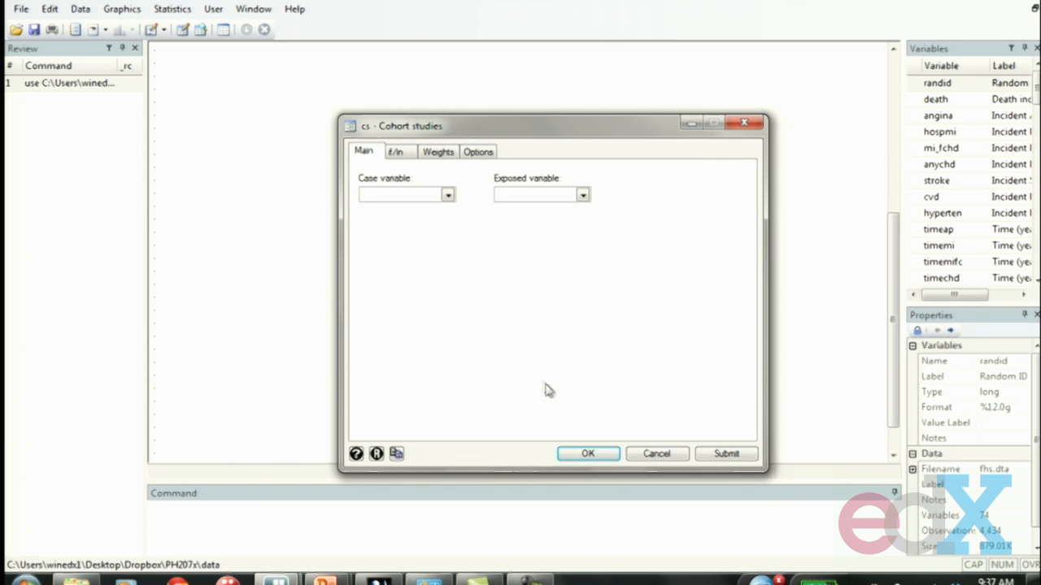
left_click(448, 196)
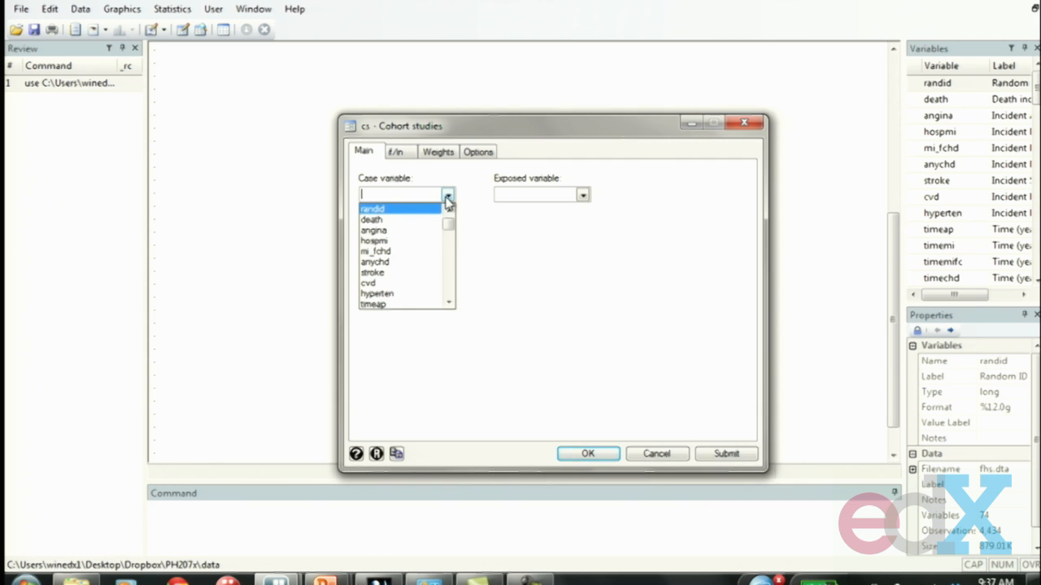
left_click(427, 224)
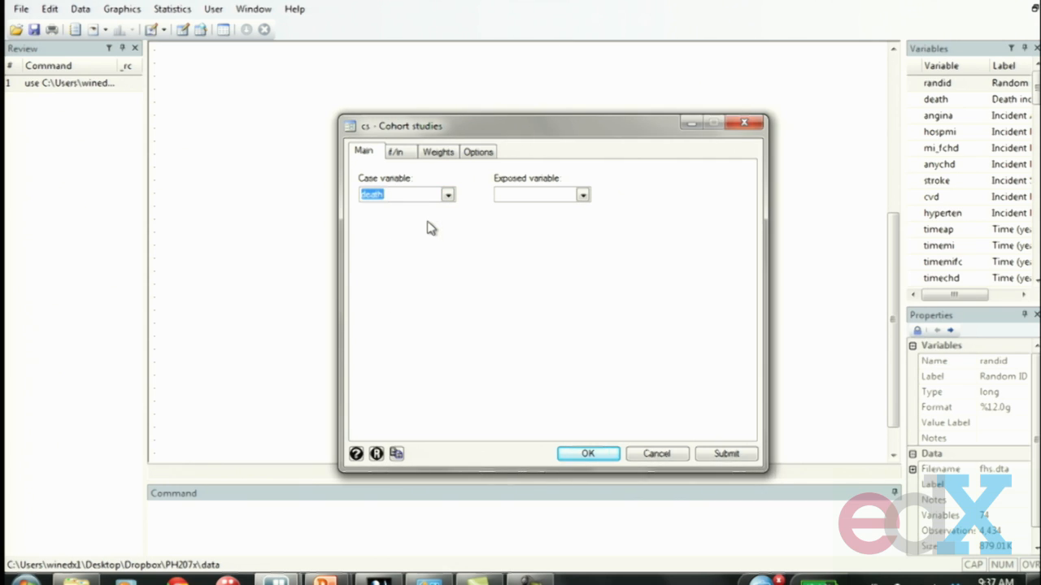
Step: Set cursmoke1 as the exposed variable and run the cohort study risk-ratio analysis
left_click(582, 196)
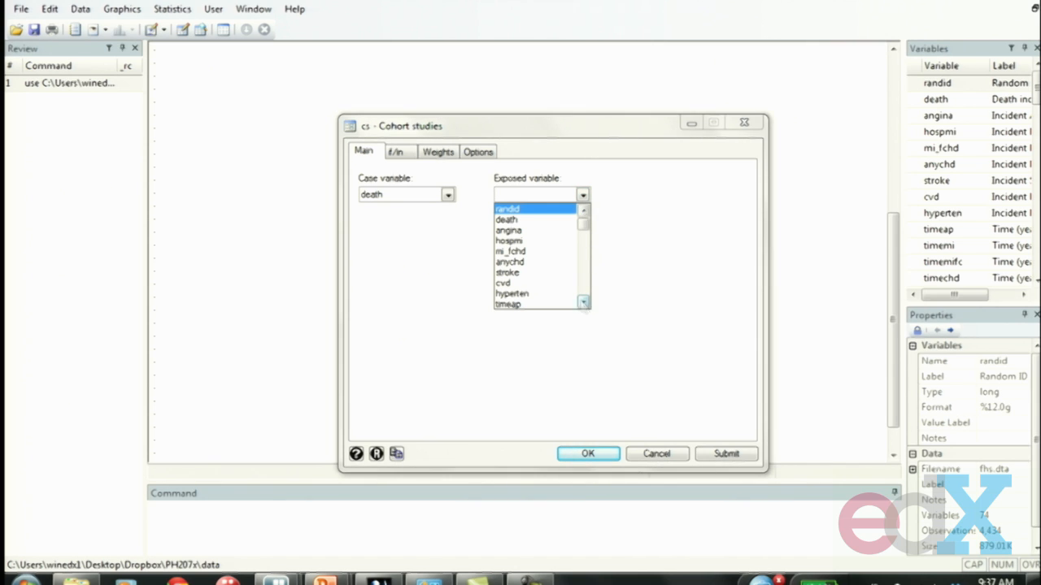
left_click(583, 305)
left_click(583, 305)
left_click(583, 305)
left_click(583, 305)
left_click(583, 305)
left_click(583, 305)
left_click(583, 305)
left_click(583, 305)
left_click(583, 305)
left_click(583, 305)
left_click(583, 305)
left_click(583, 305)
left_click(583, 305)
left_click(583, 305)
left_click(583, 305)
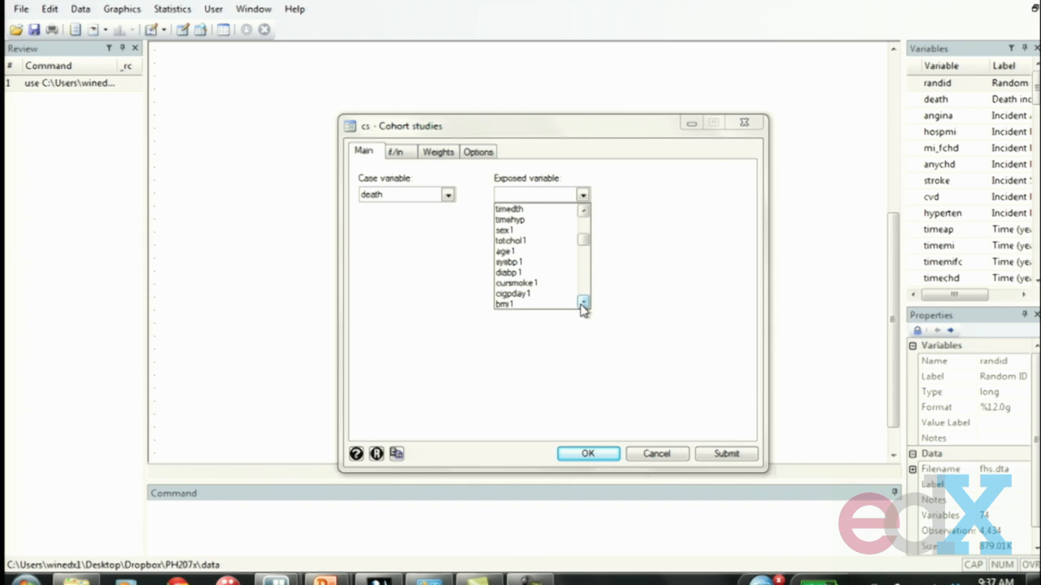
left_click(537, 283)
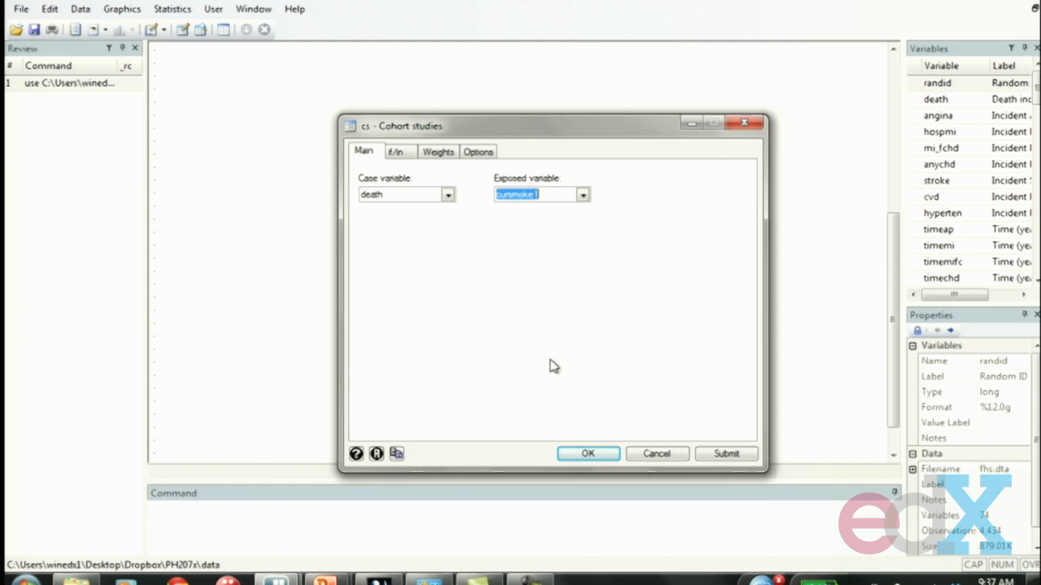
left_click(587, 454)
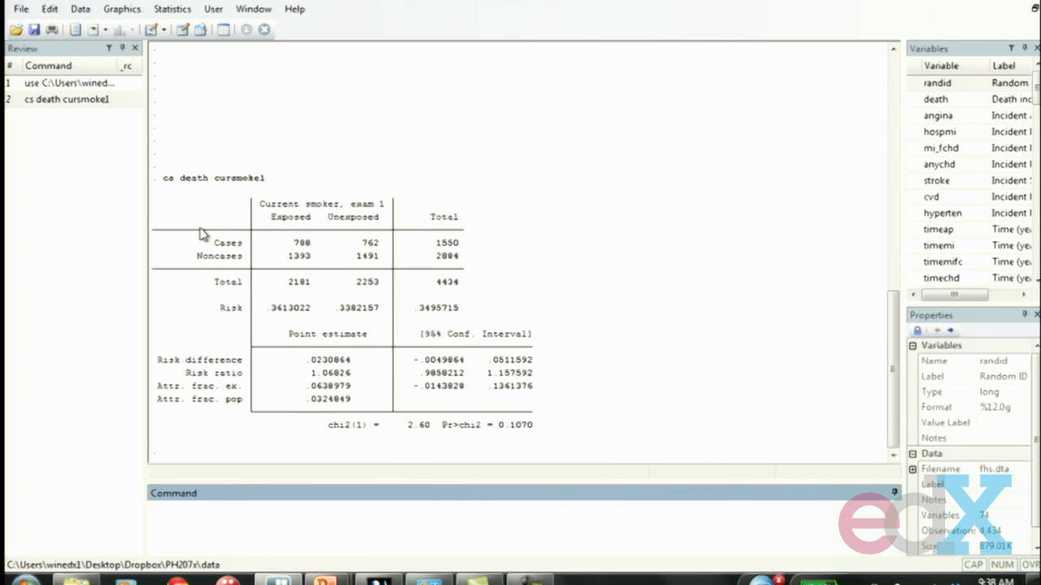
Step: Examine the exposed and unexposed case counts in the cohort table, then highlight its Risk row
left_click_drag(180, 207, 488, 317)
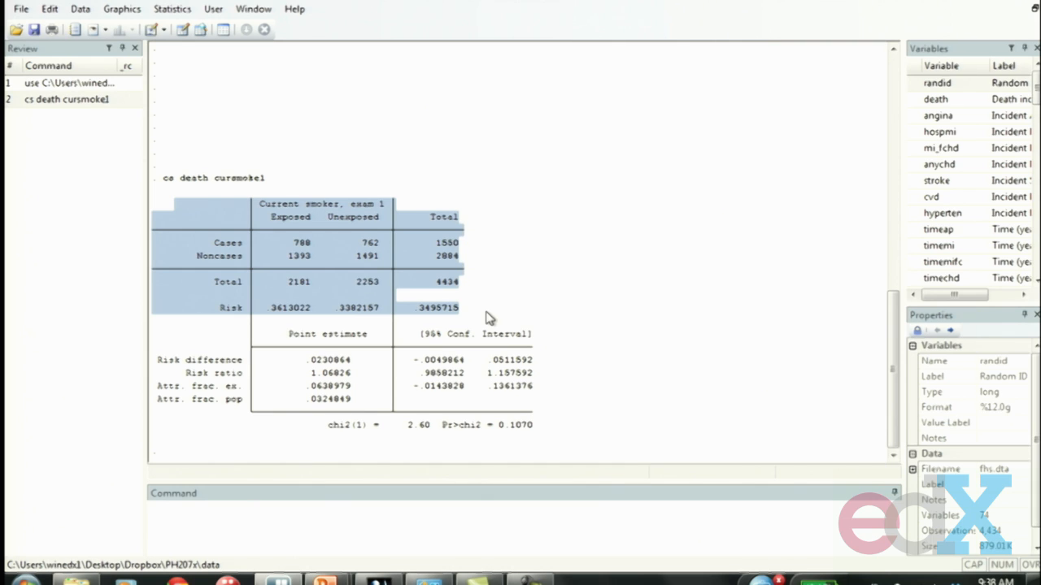
left_click(487, 317)
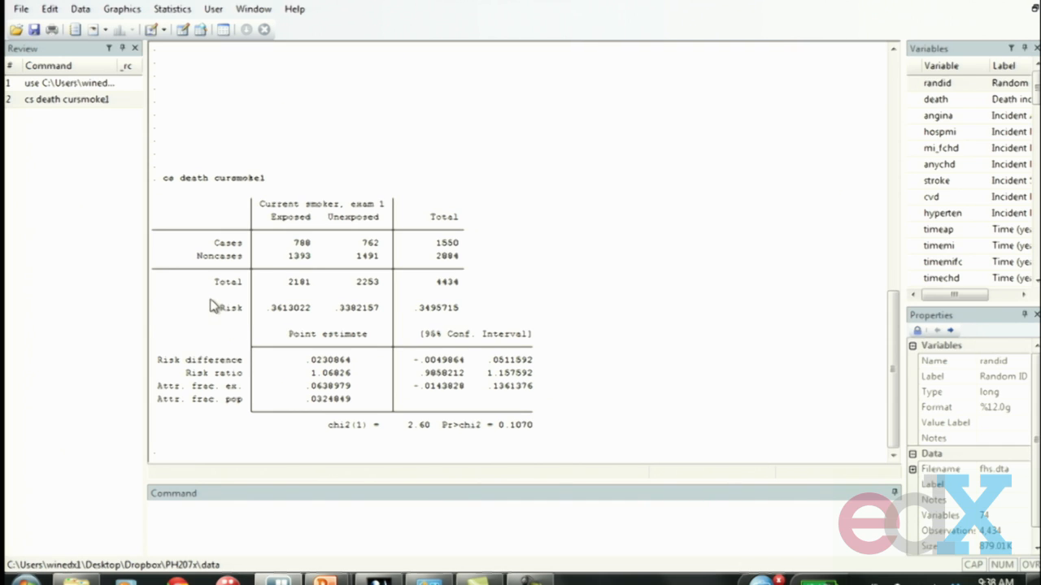
left_click_drag(215, 309, 486, 321)
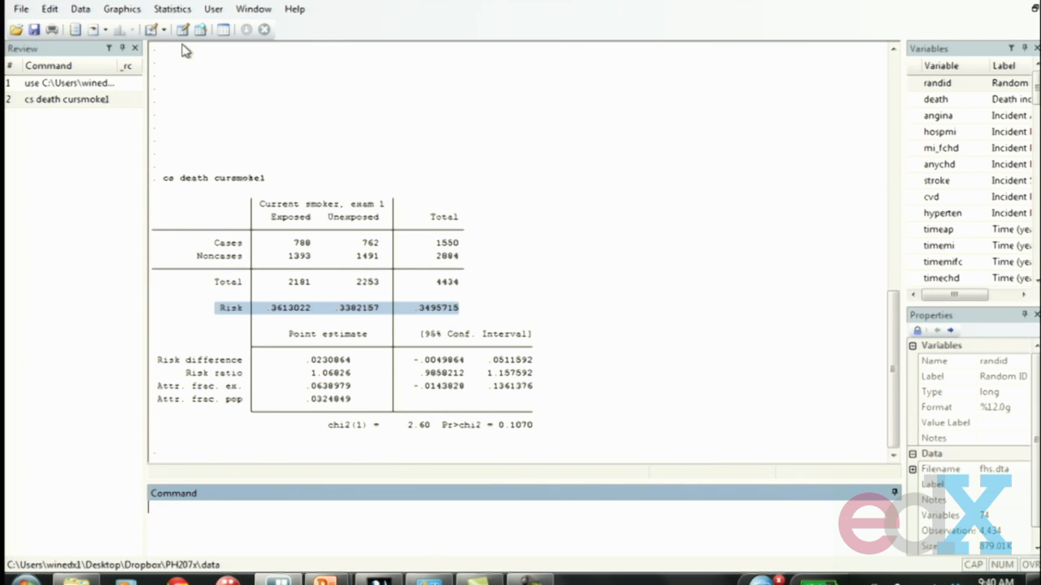
Step: Start an incidence-rate ratio analysis with death as the case variable
left_click(176, 11)
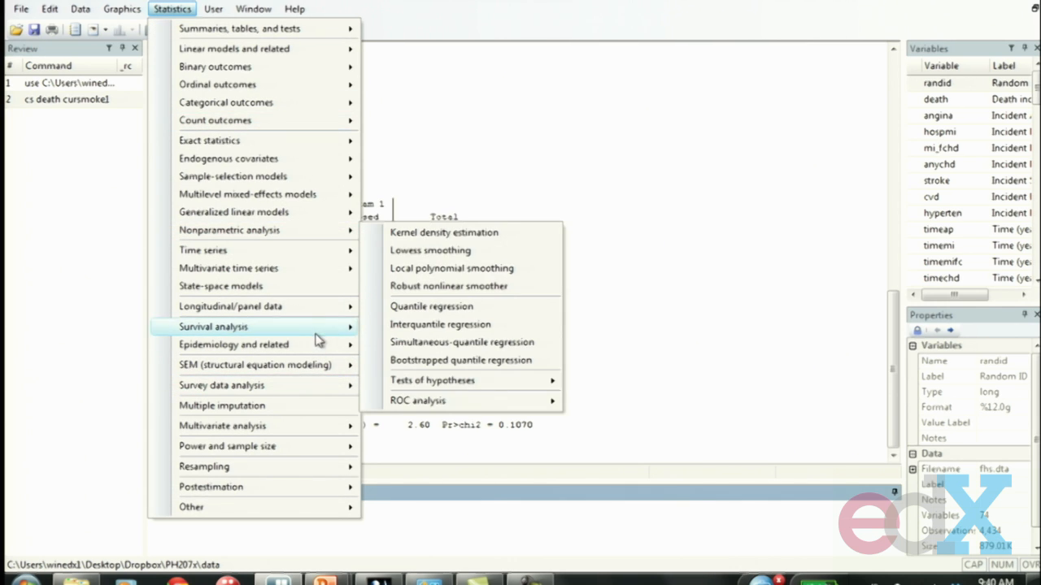
mouse_move(318, 344)
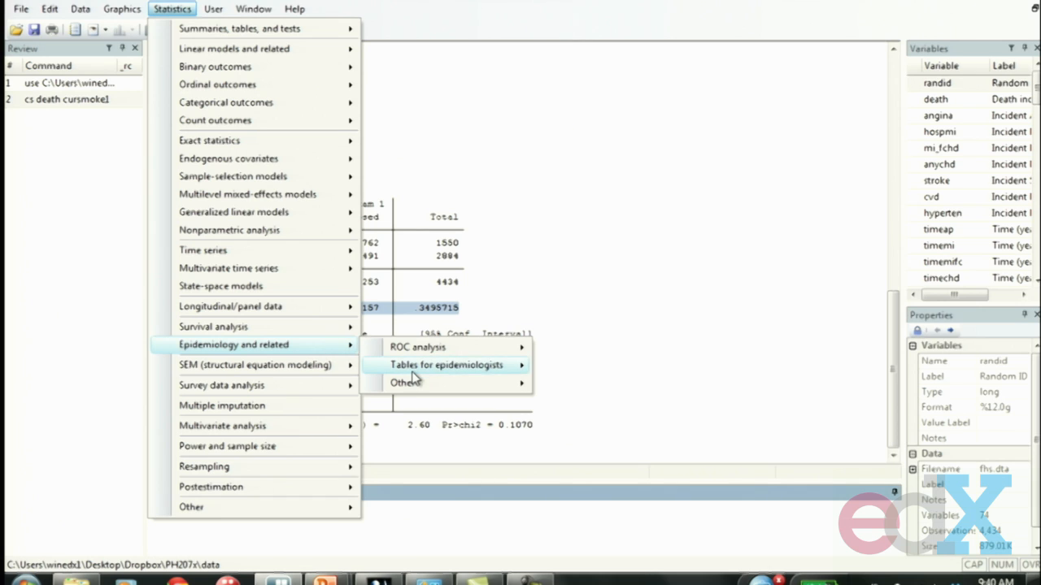
mouse_move(413, 377)
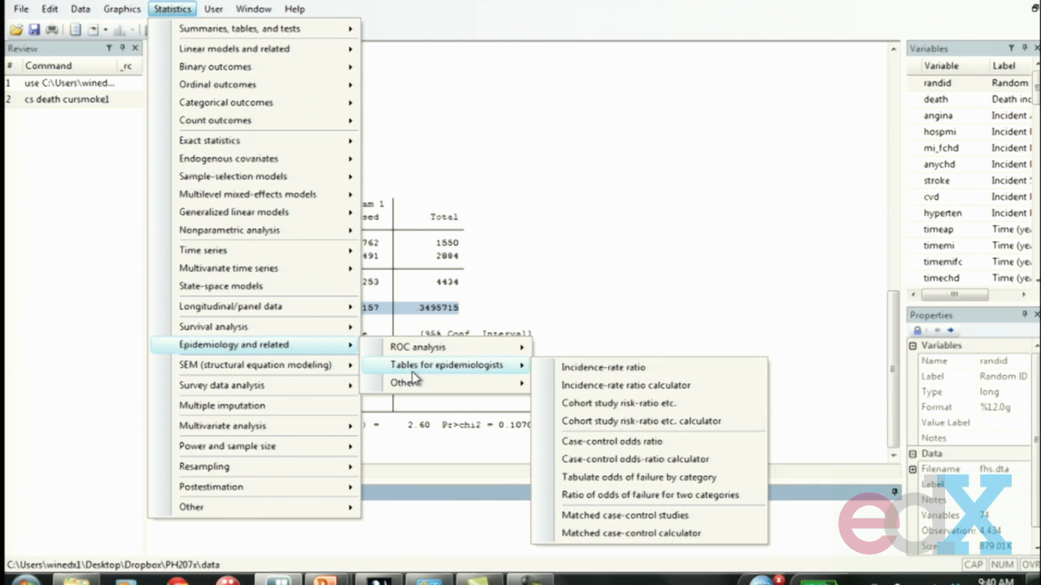
left_click(605, 371)
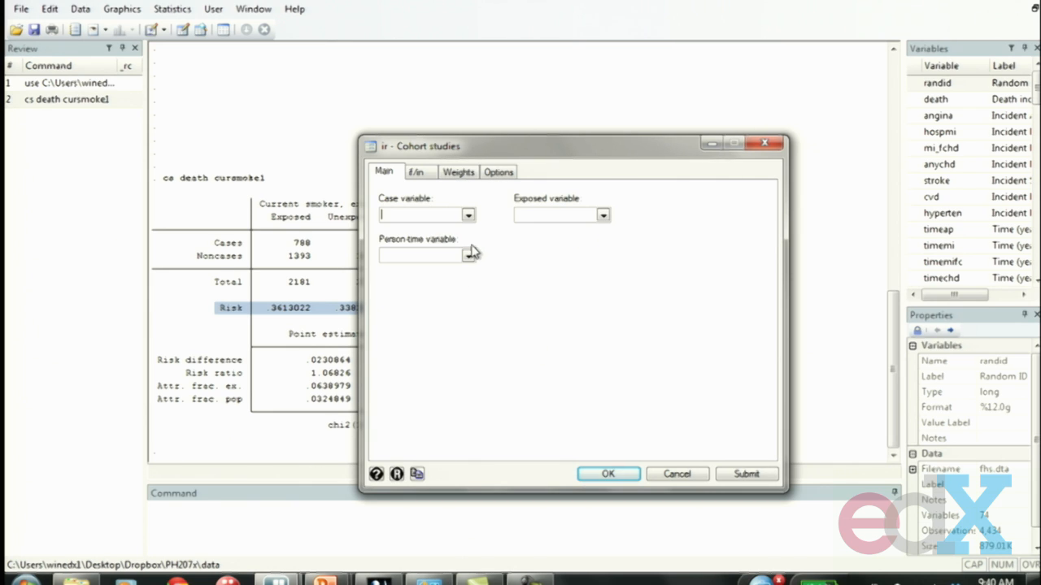
left_click(468, 215)
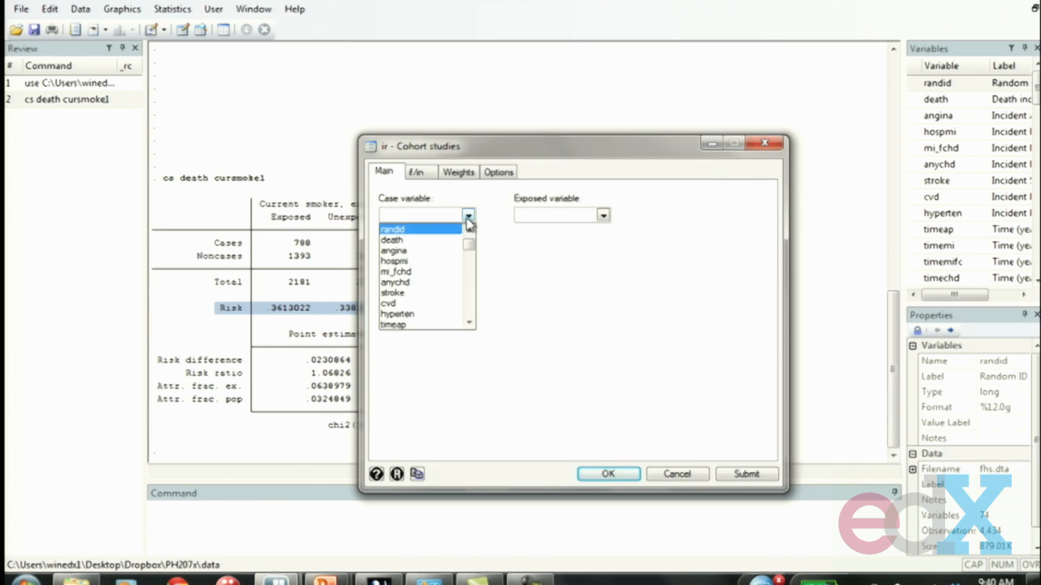
left_click(444, 239)
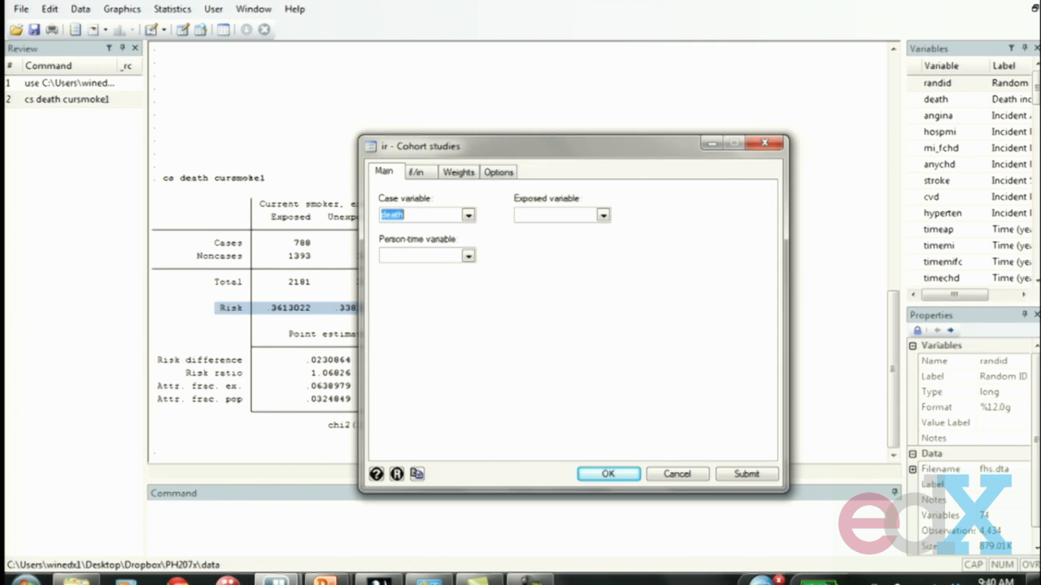
Step: Set cursmoke1 as the exposed variable for the incidence-rate ratio analysis
left_click(602, 216)
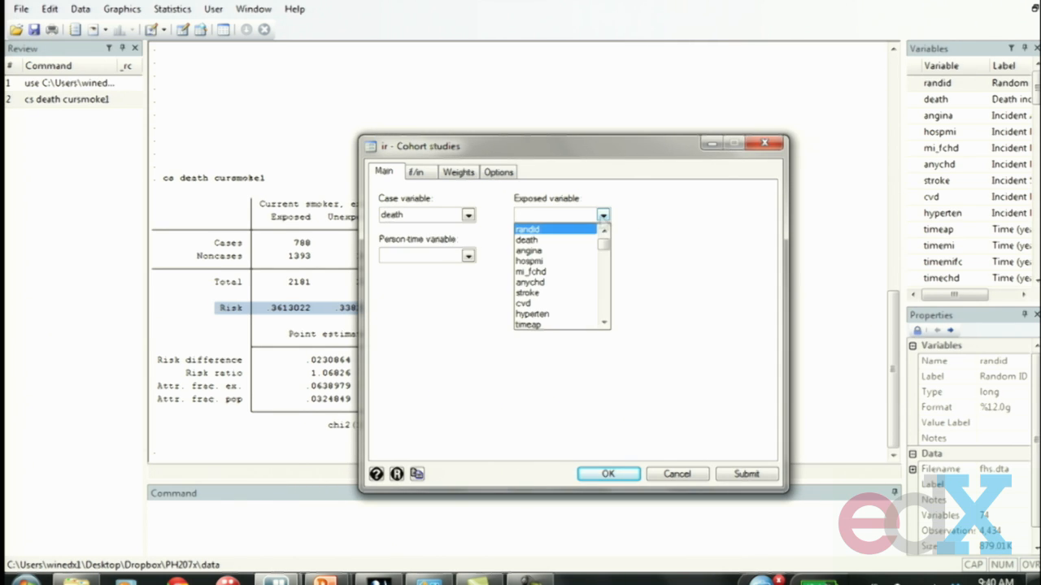
left_click_drag(605, 325, 606, 326)
left_click(604, 322)
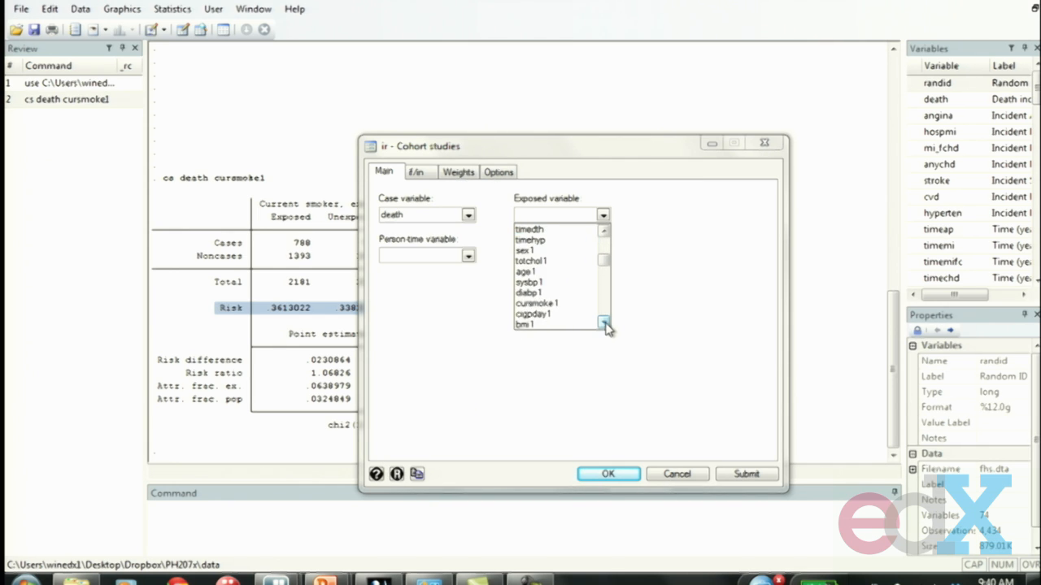
left_click(569, 304)
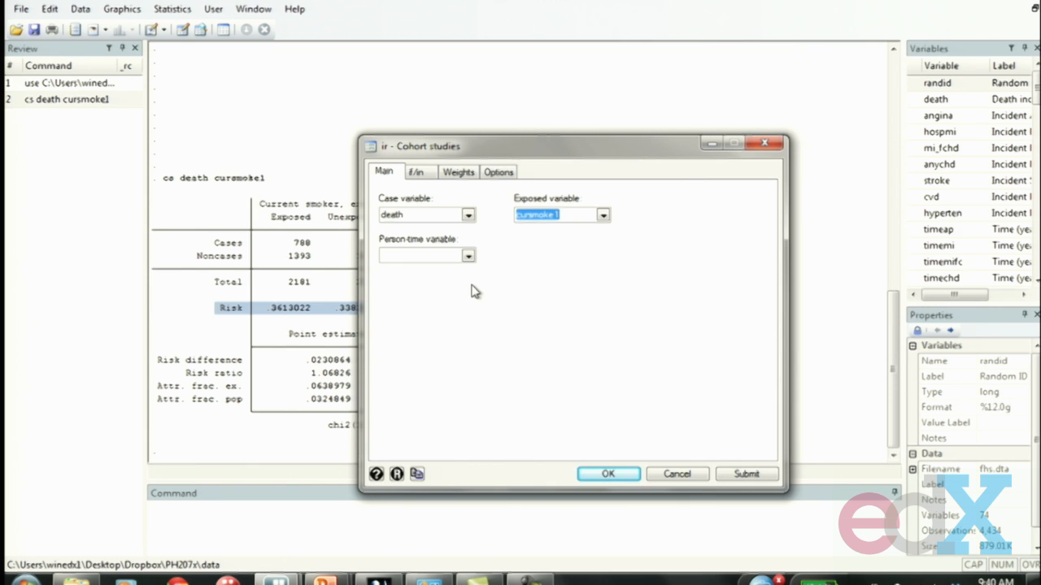
Step: Set timedth as the person-time variable and run the incidence-rate ratio analysis
left_click(469, 256)
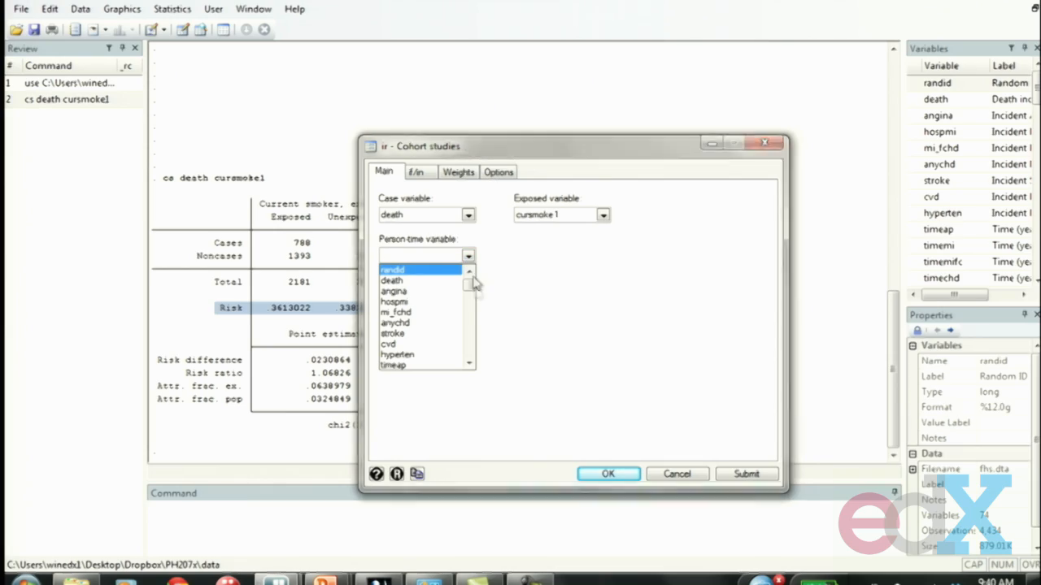
left_click(469, 363)
left_click(469, 363)
left_click(470, 364)
left_click(470, 364)
left_click(469, 363)
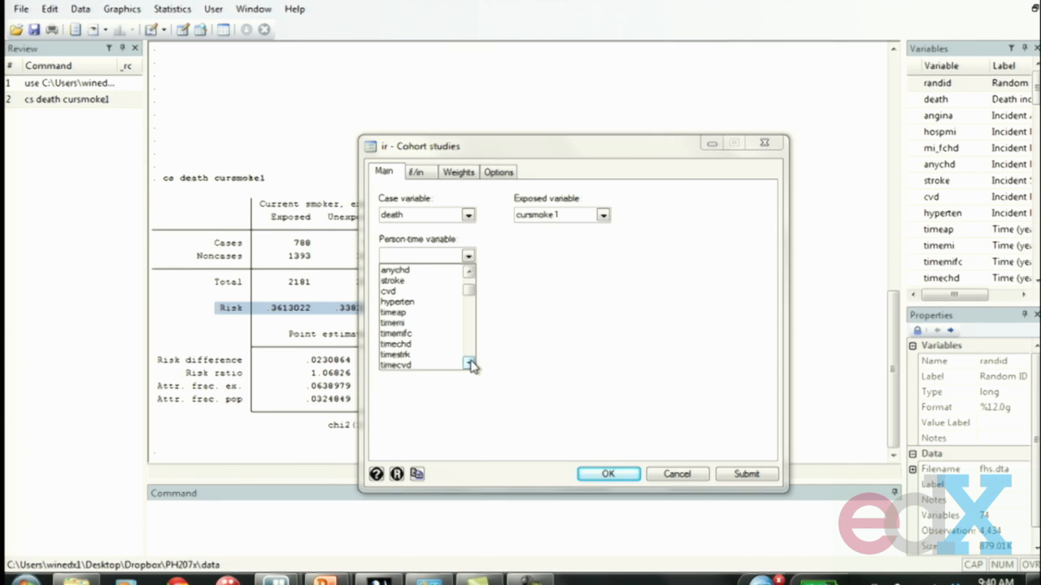
left_click(469, 363)
left_click(469, 364)
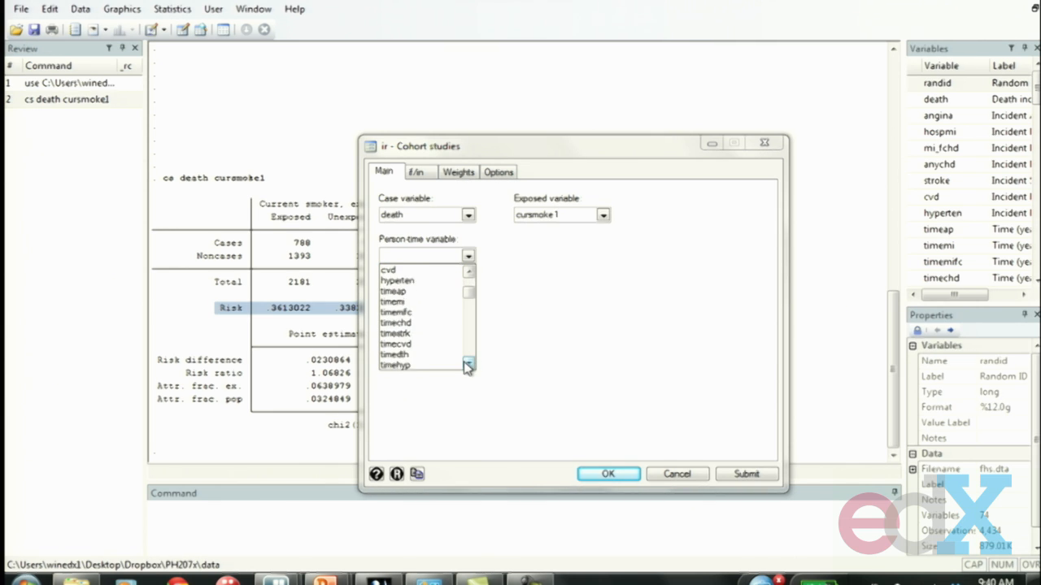
left_click(414, 356)
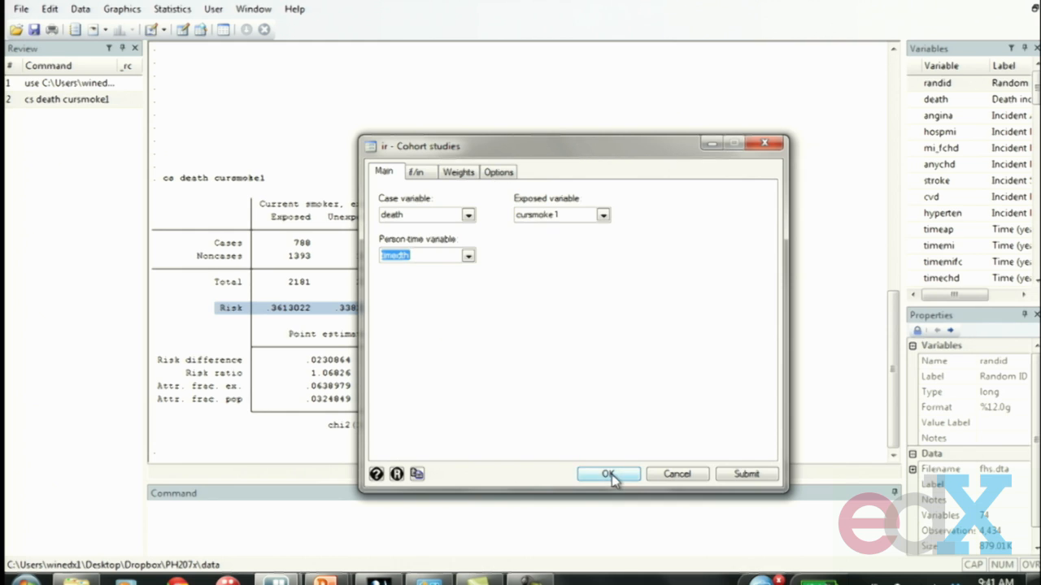
left_click(610, 478)
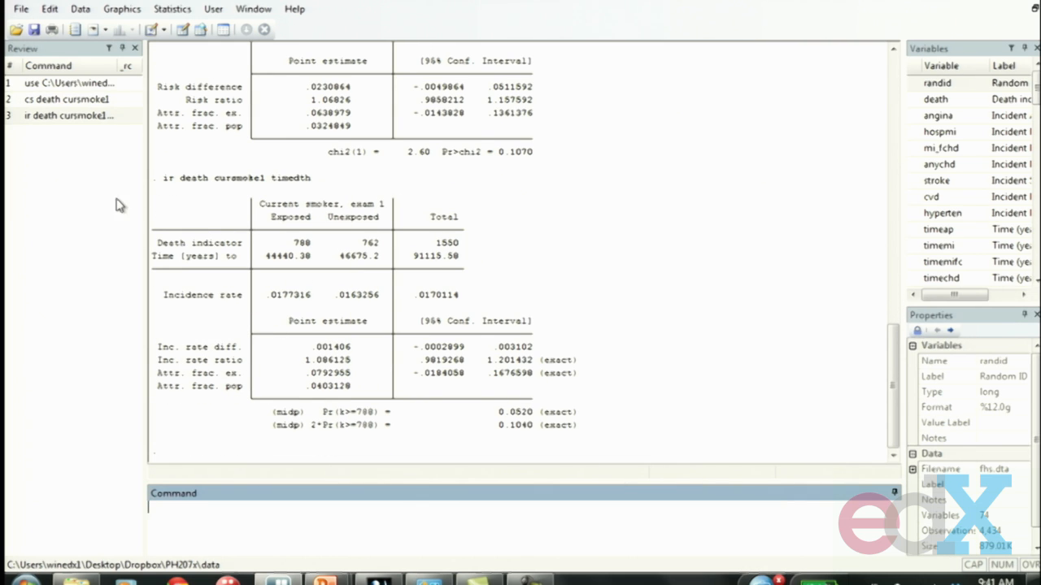
Step: Examine the deaths and person-time in the incidence-rate table, then highlight its Incidence rate row
left_click_drag(166, 207, 480, 299)
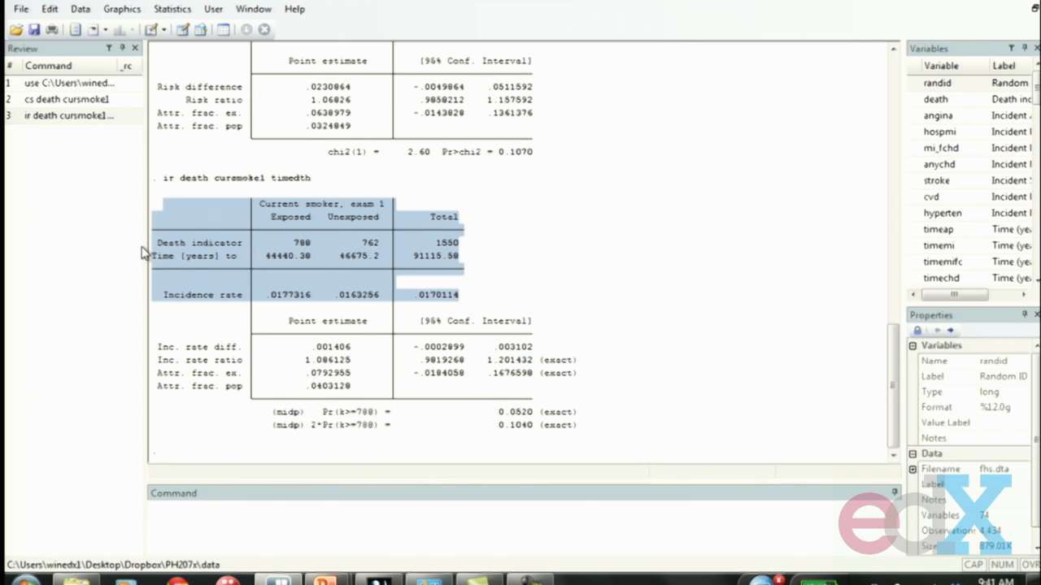
left_click(165, 256)
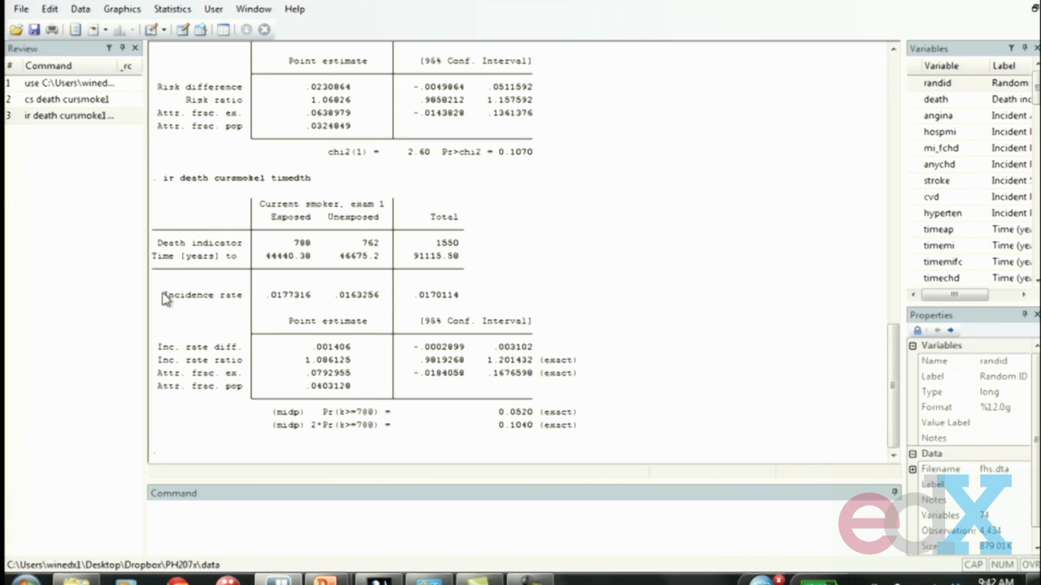
left_click_drag(162, 291, 502, 300)
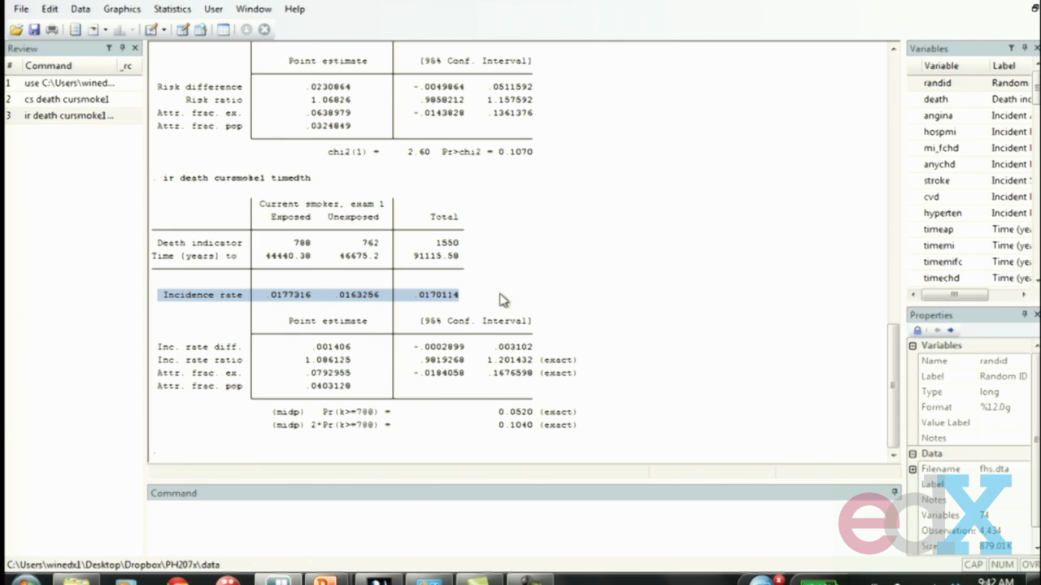